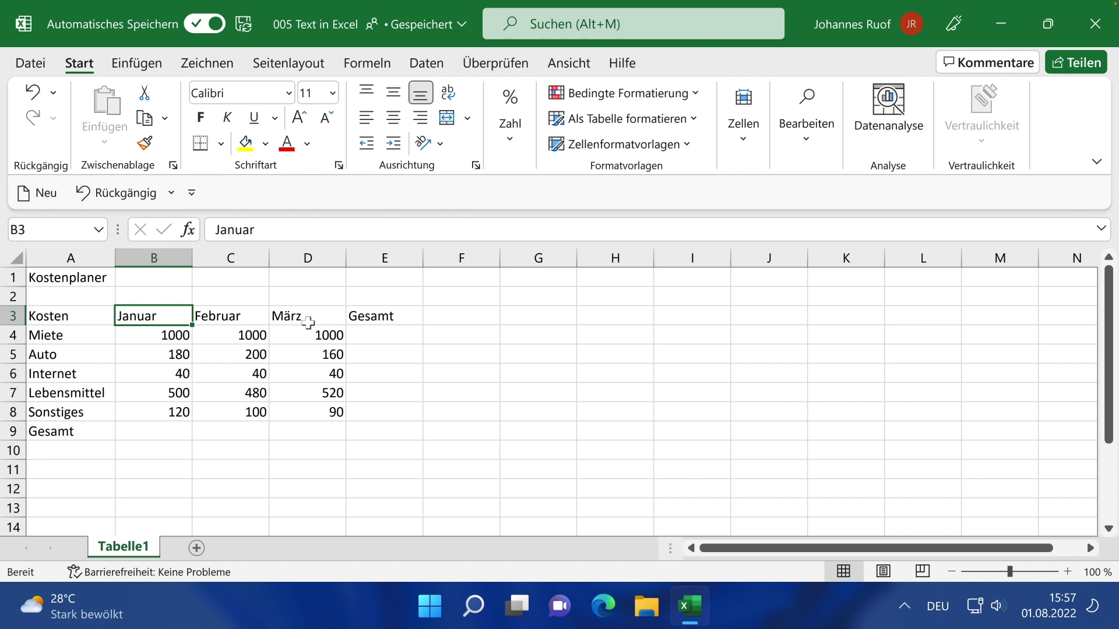
Check the Januar, Februar and März headers in B3:D3 and their number format options.
click(231, 317)
click(322, 322)
click(185, 319)
click(509, 141)
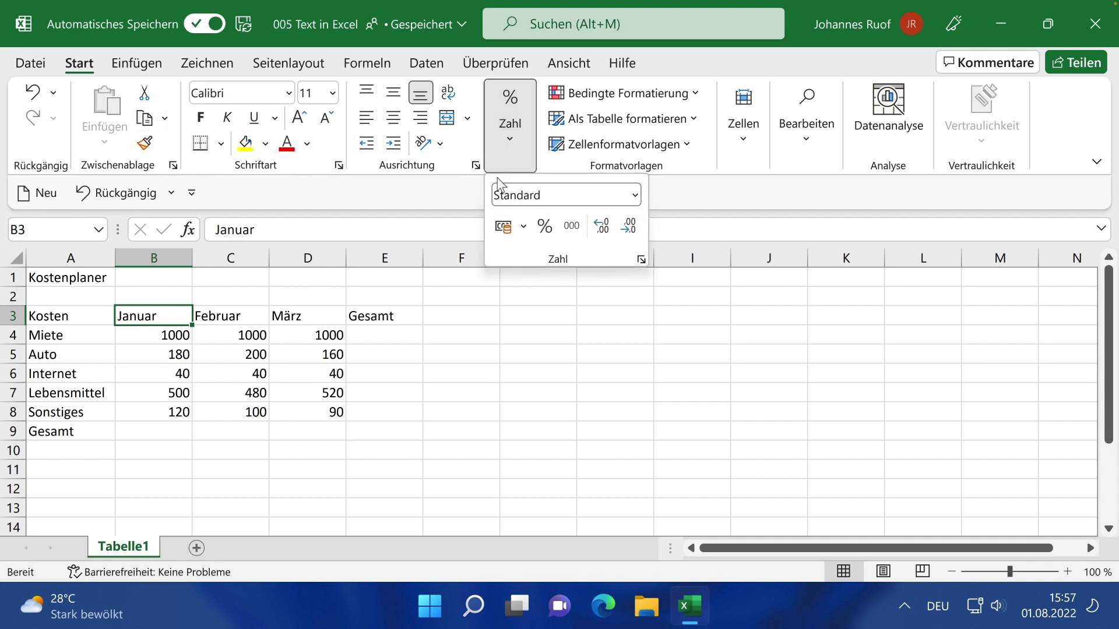
click(526, 155)
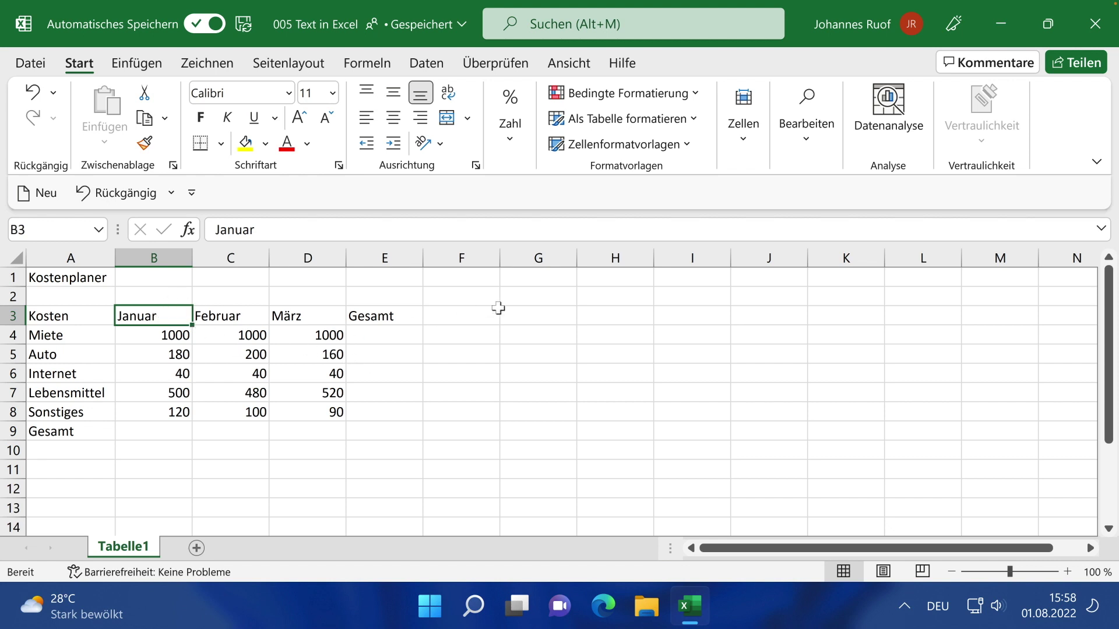
Change B3 from Januar to Januar 2022 so it stores the date 01.01.2022.
double_click(179, 318)
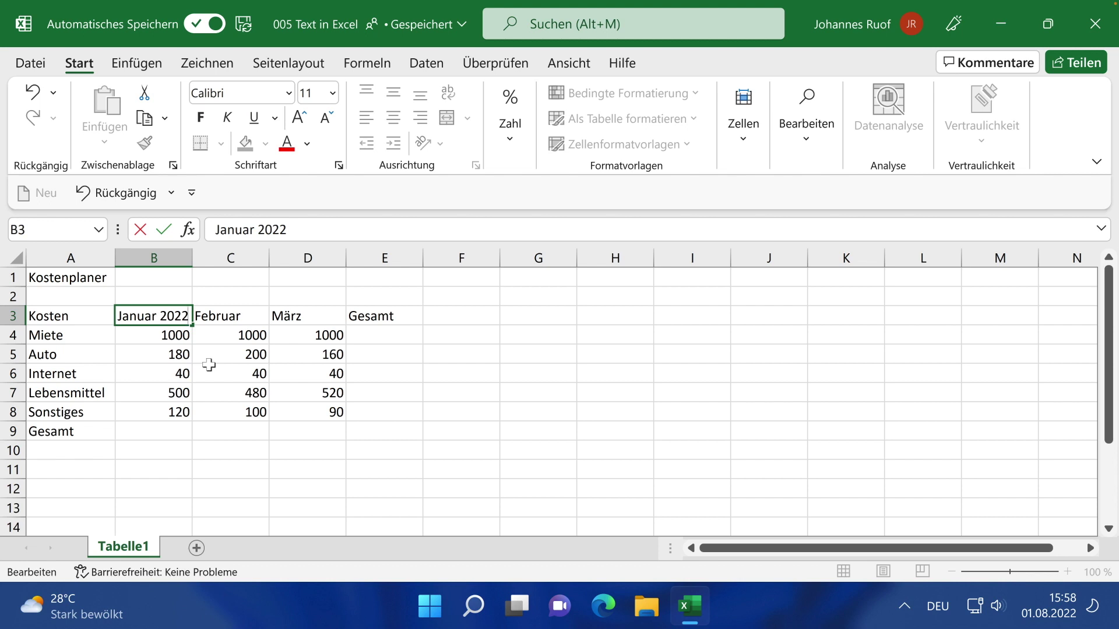
key(Return)
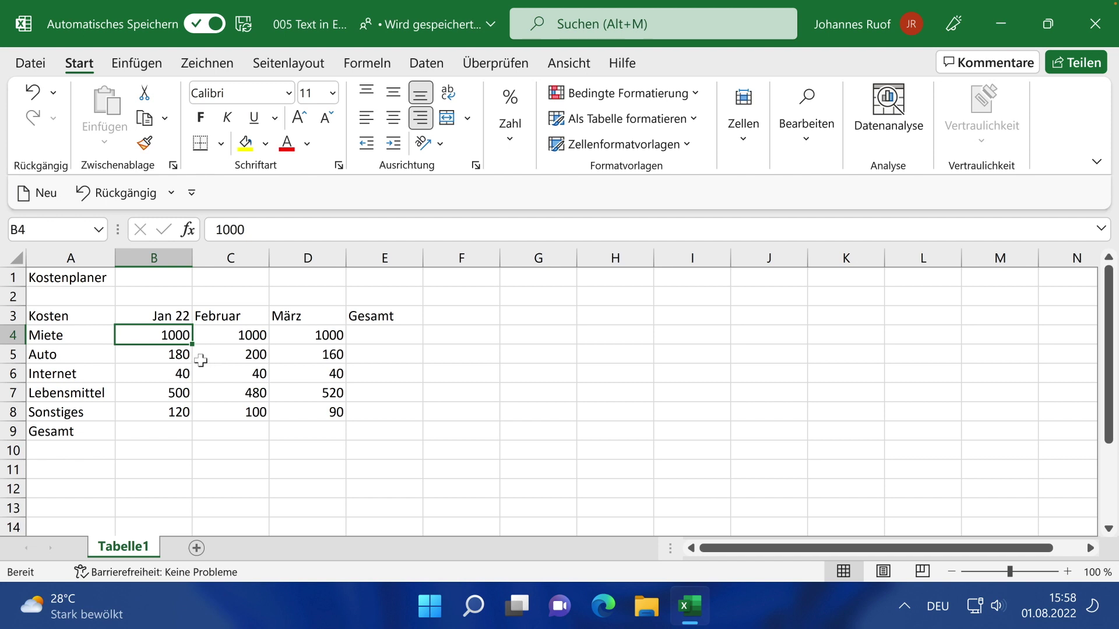
click(140, 312)
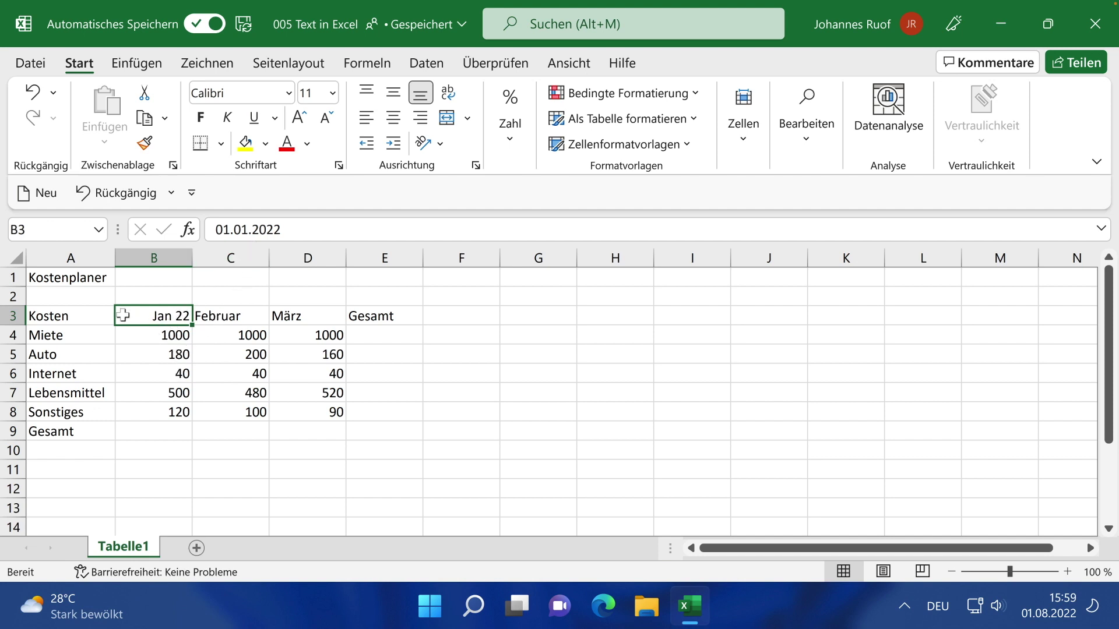
click(293, 233)
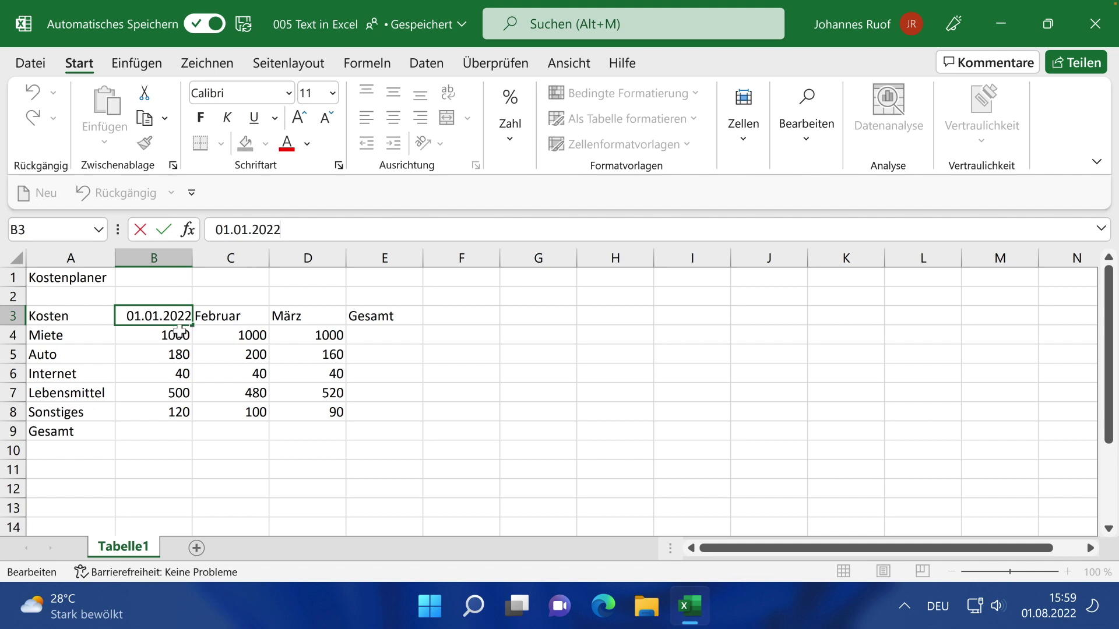
key(Return)
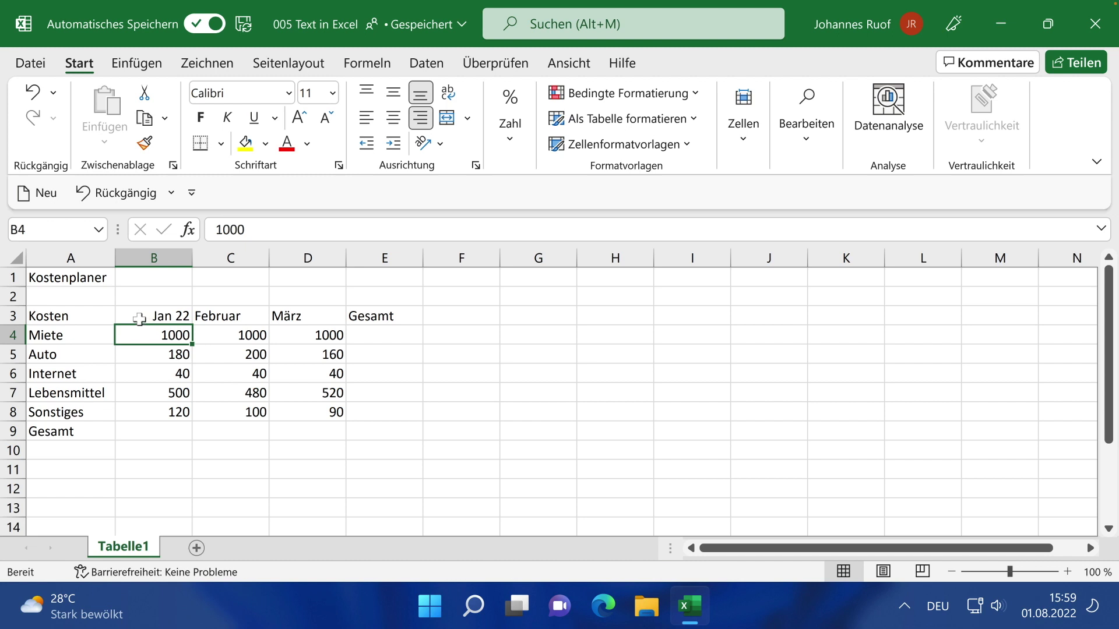
click(147, 318)
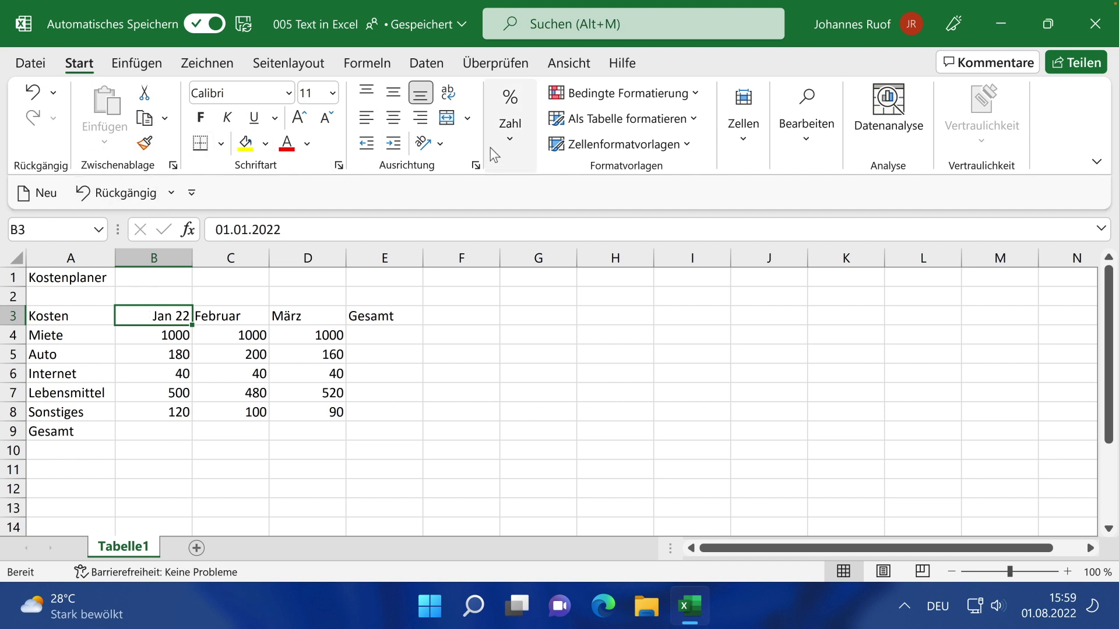
Open the number format dropdown for B3 and scroll through the available formats.
click(505, 152)
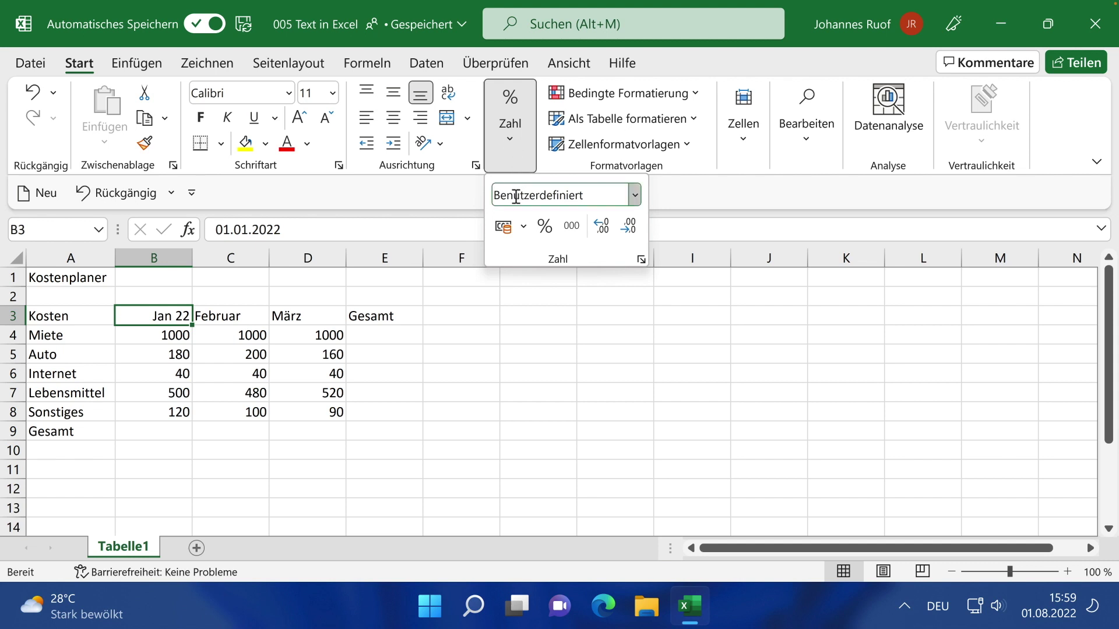
click(635, 194)
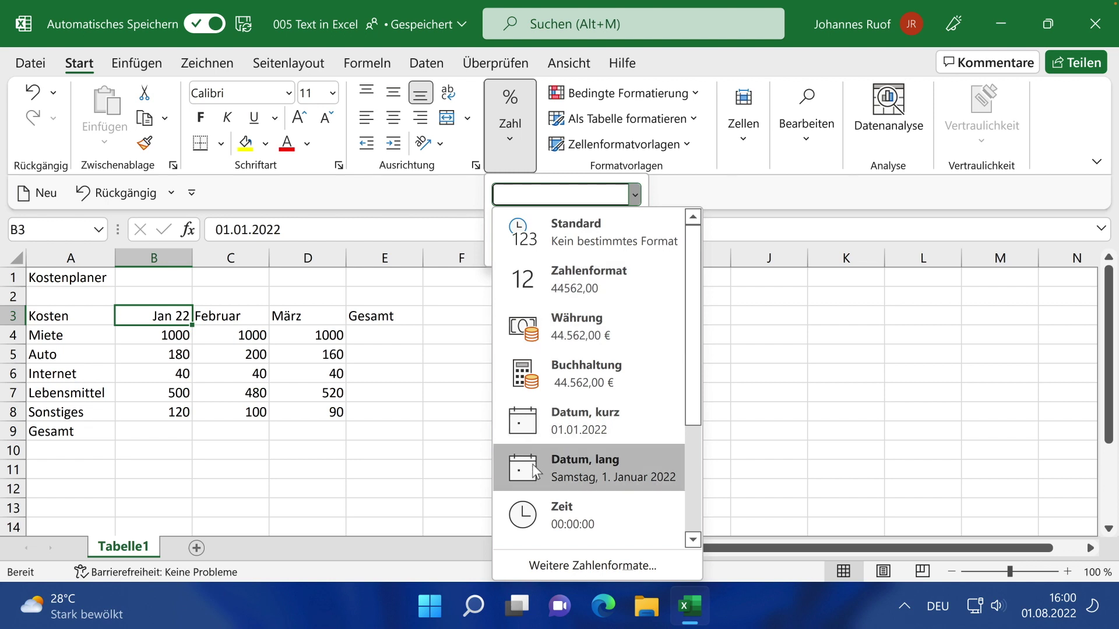
scroll(600, 406, down, 3)
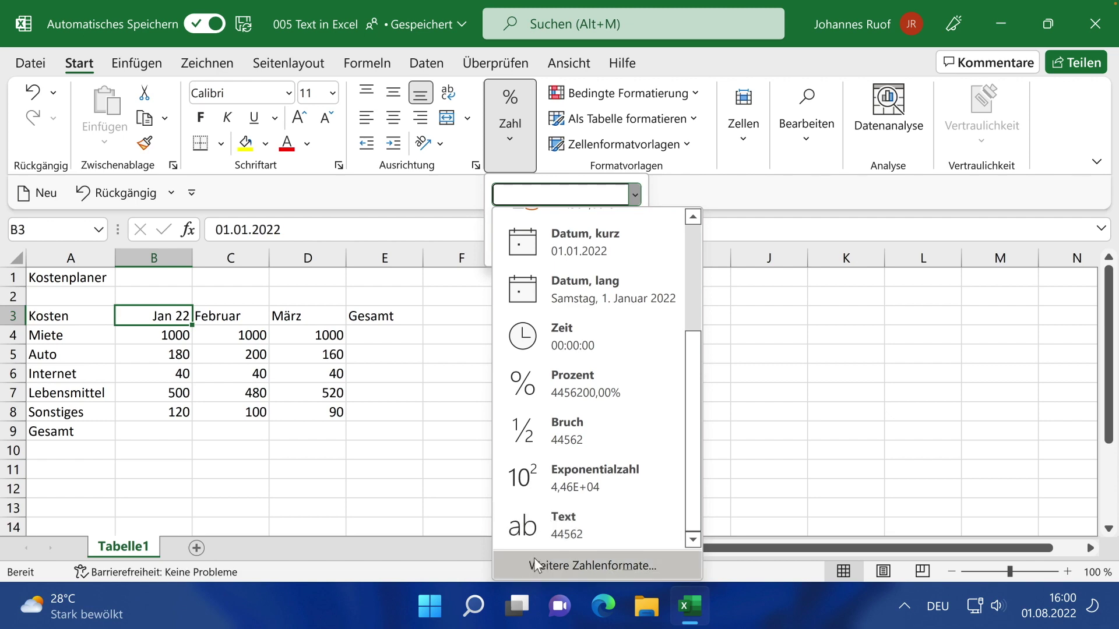
Open Weitere Zahlenformate, move the dialog aside, and browse the Datum types such as März 12.
click(589, 568)
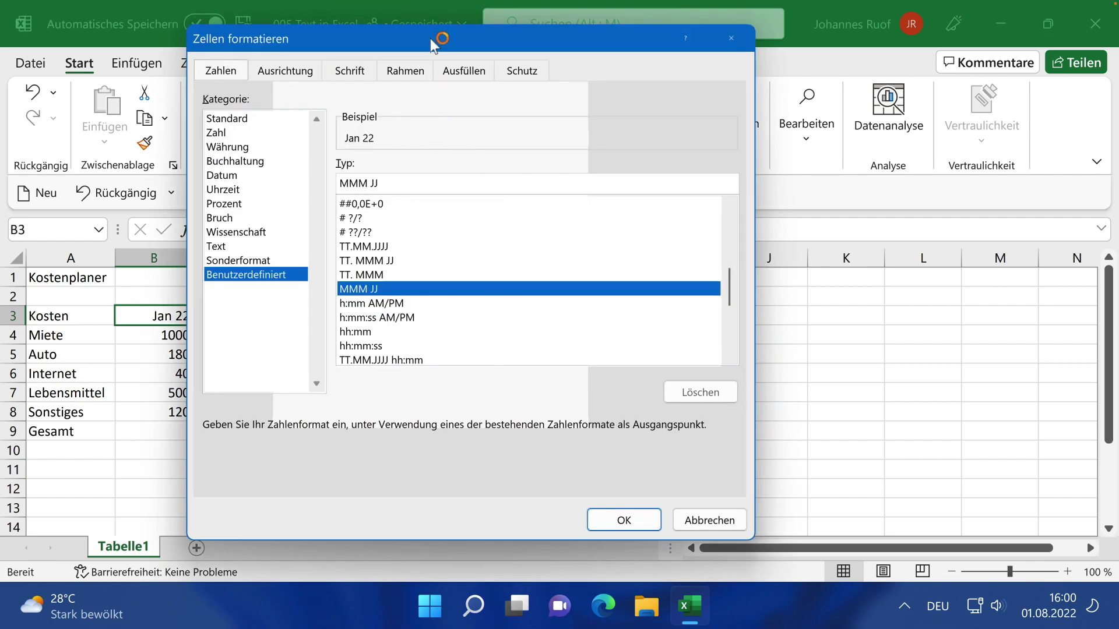
drag(430, 38, 557, 53)
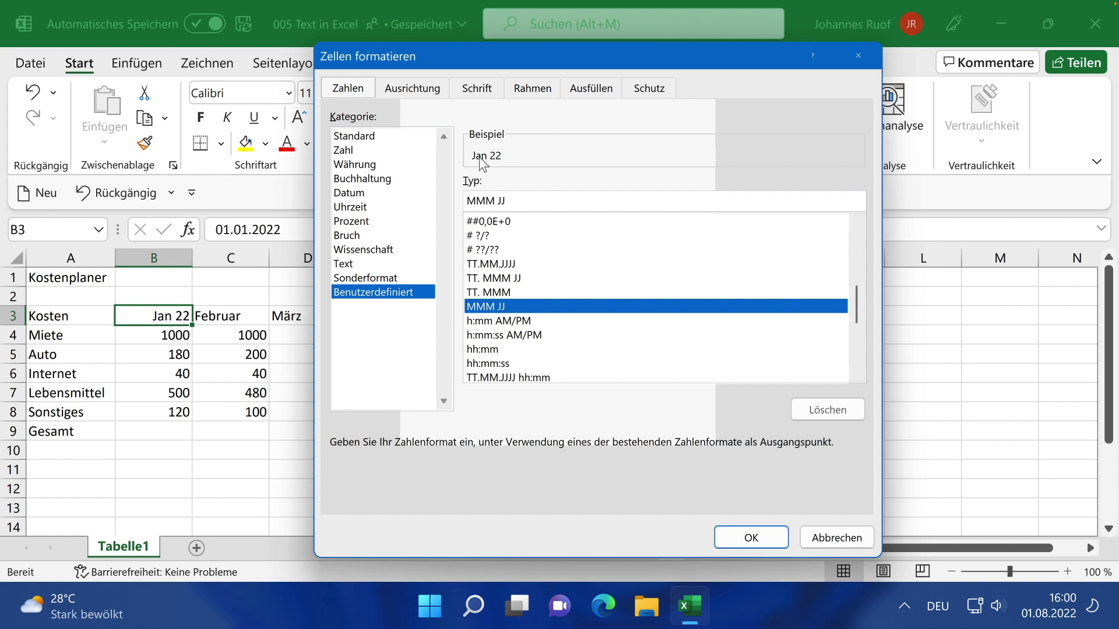
click(361, 195)
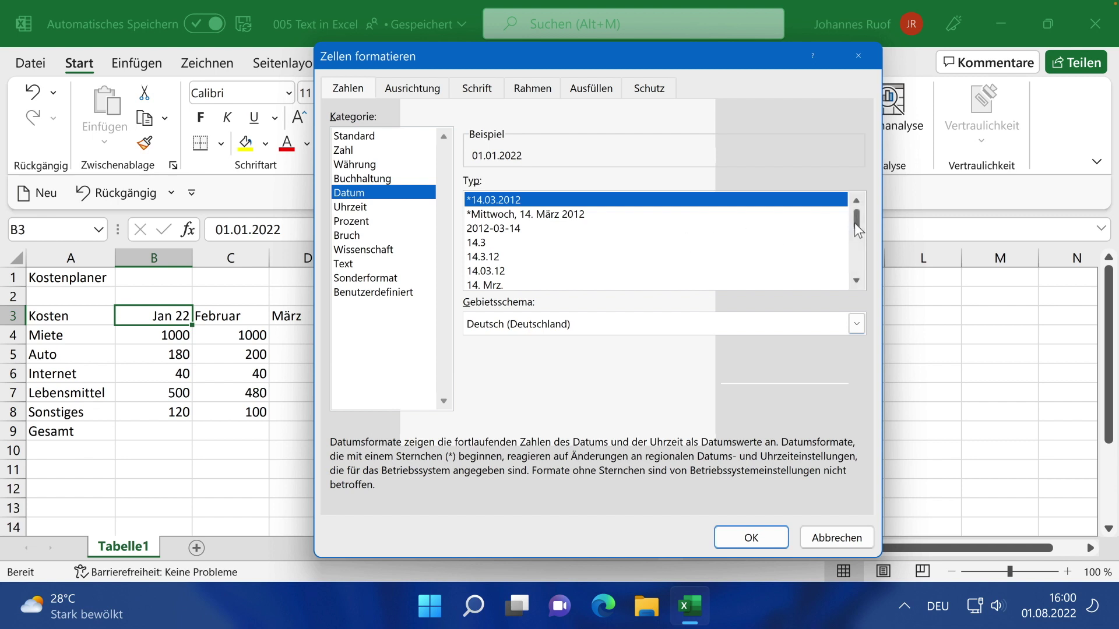
drag(856, 227, 855, 246)
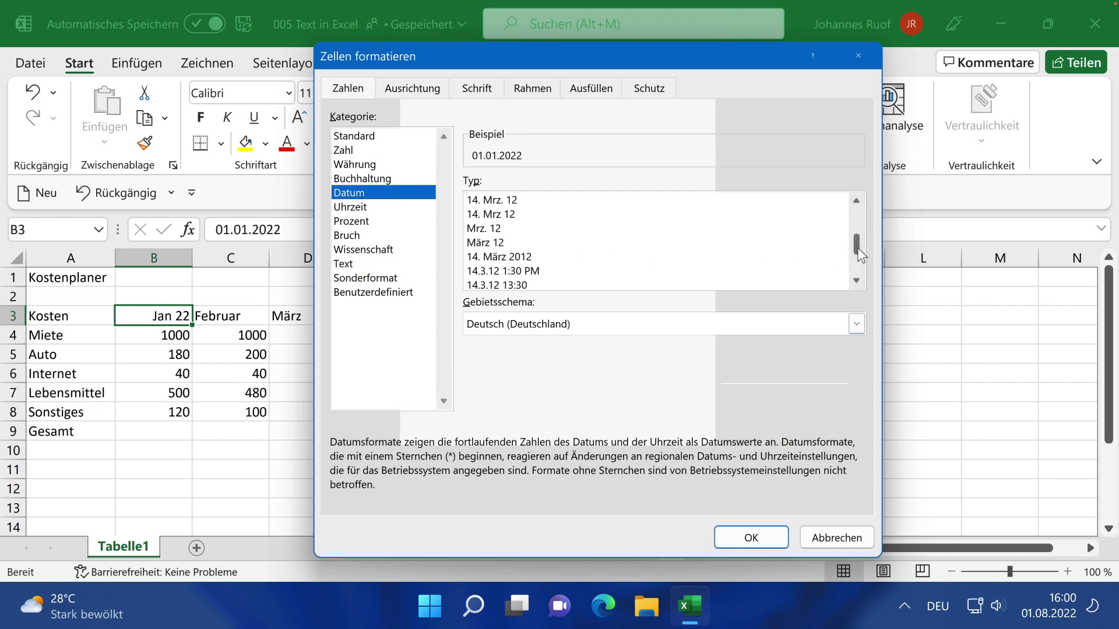
mouse_move(857, 249)
mouse_down()
mouse_move(856, 266)
mouse_move(857, 223)
mouse_up()
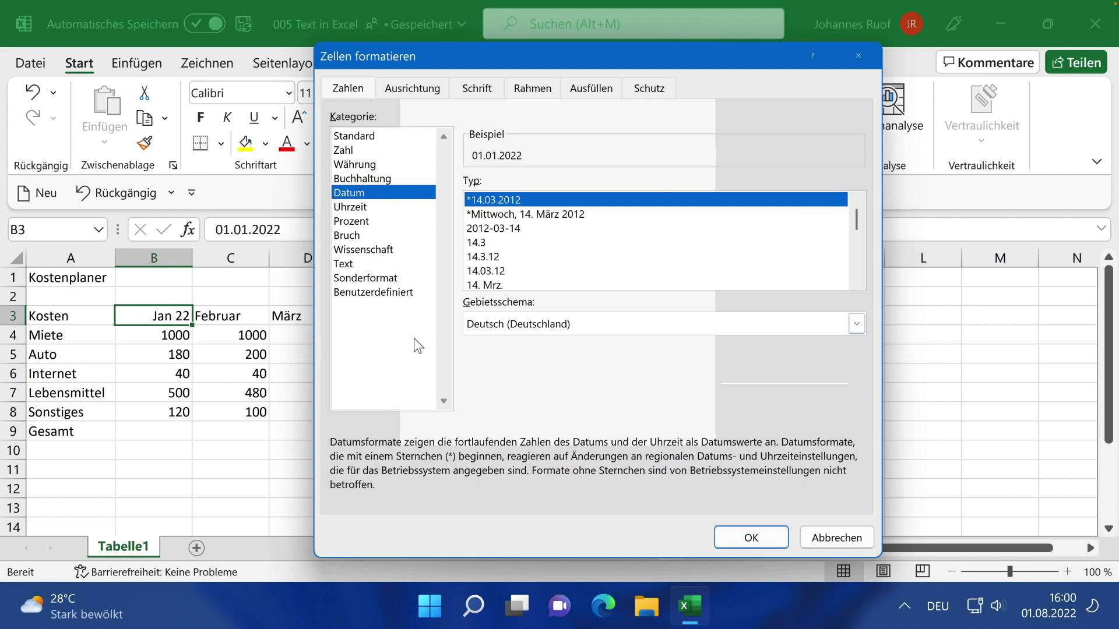
Switch to the Benutzerdefiniert category and select the TT.MM.JJJJ code in the Typ field.
click(384, 292)
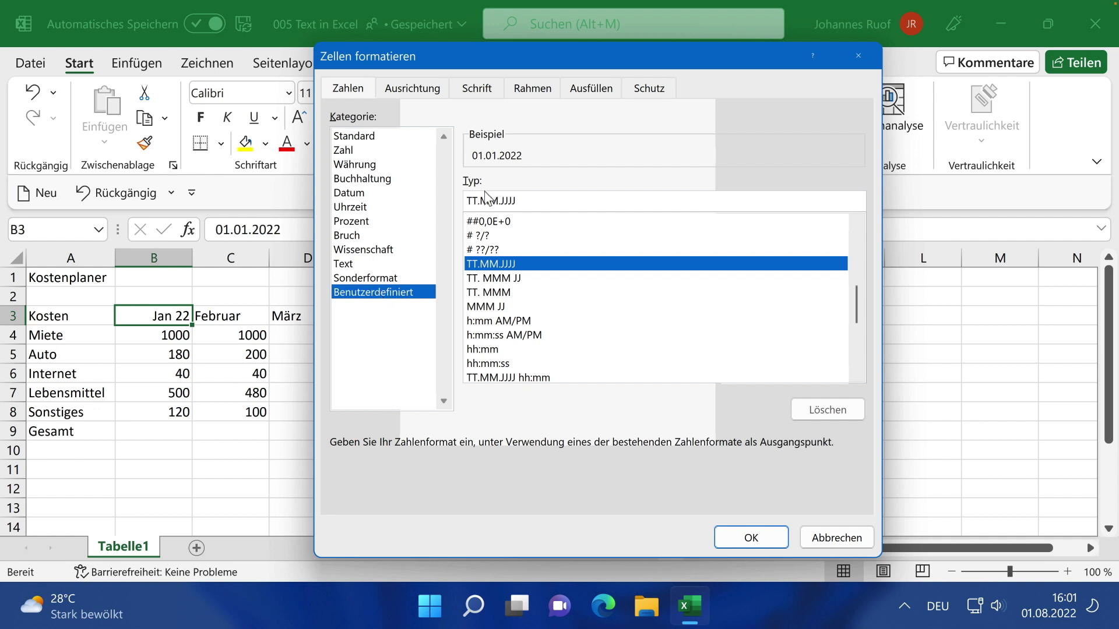
drag(525, 203, 453, 200)
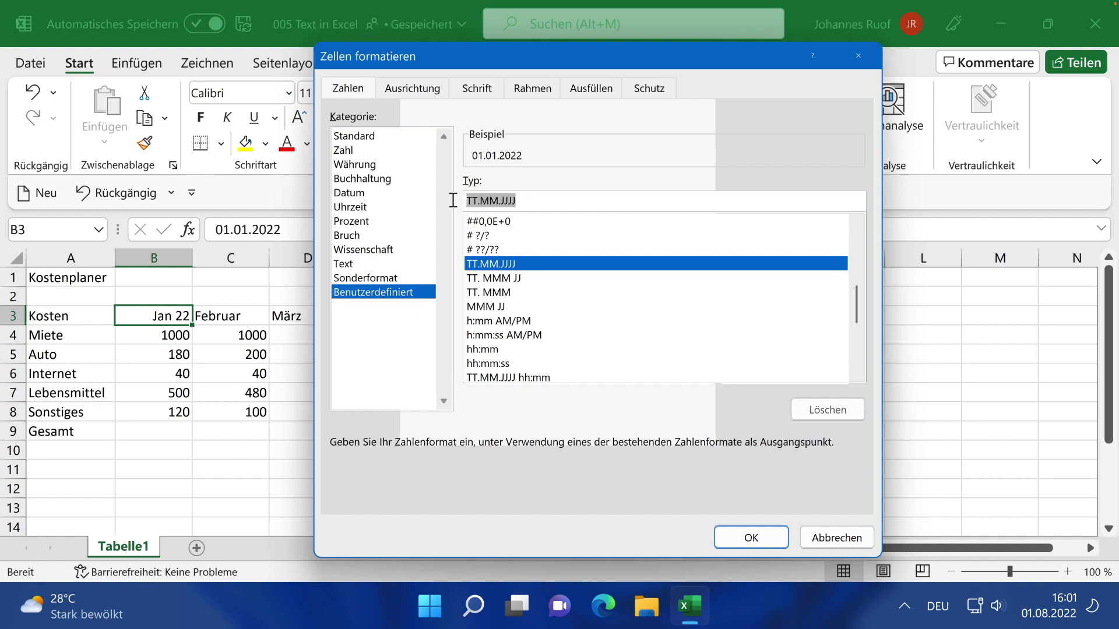
click(568, 204)
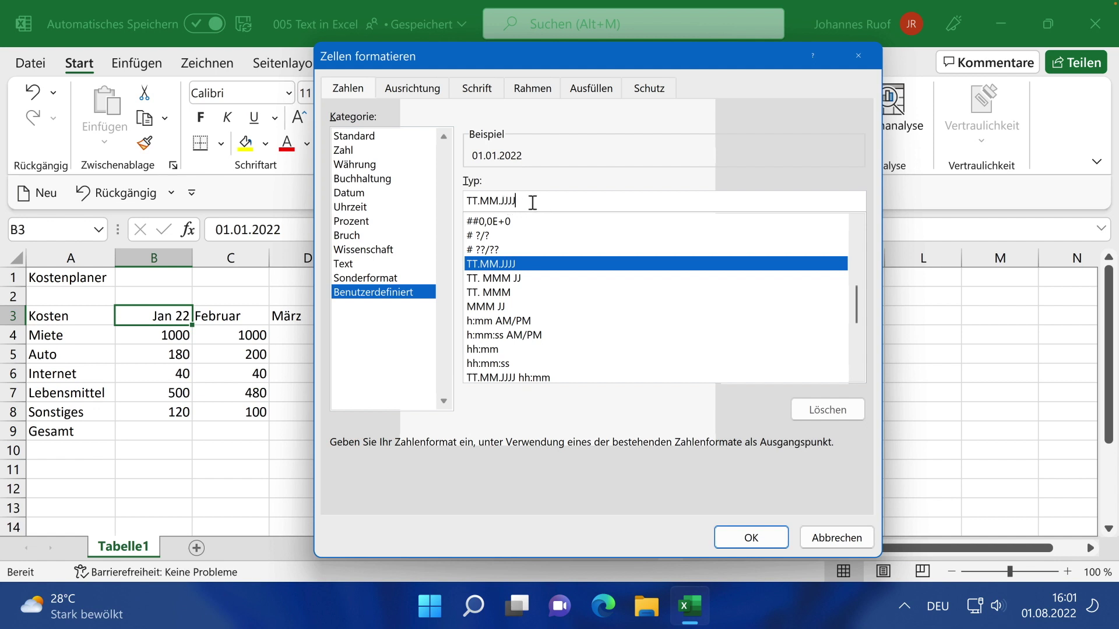
Replace TT.MM.JJJJ with the custom code MMMM JJJJ so B3 shows Januar 2022.
drag(562, 204, 466, 201)
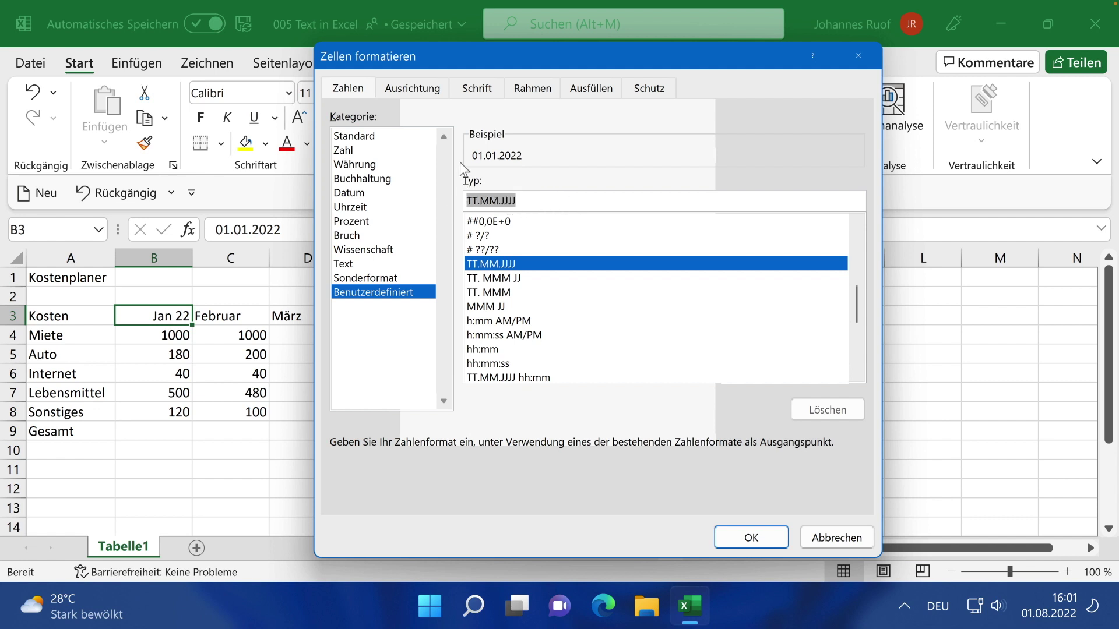
key(Delete)
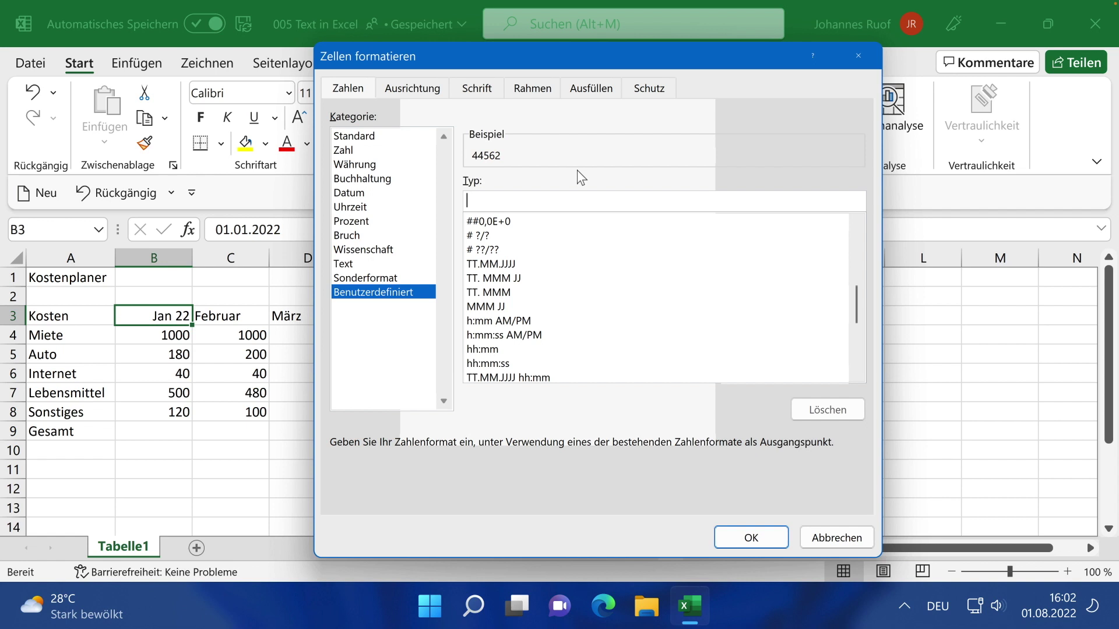
text(M)
text(M)
text(M)
text(M)
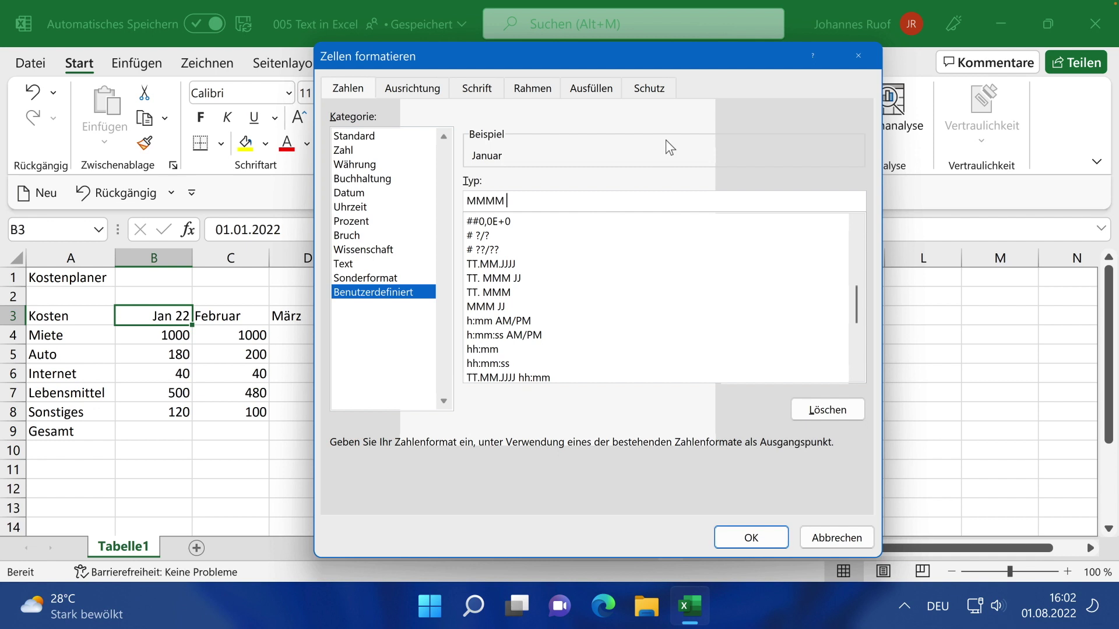
text(J)
text(J)
text(J)
text(J)
click(751, 537)
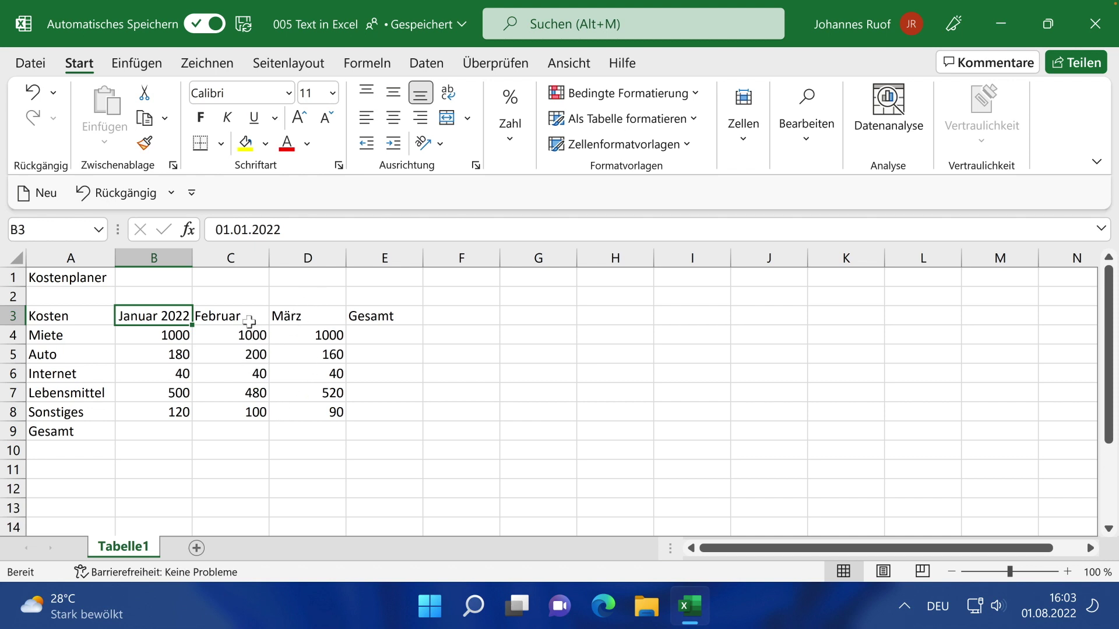
Append 2022 to the Februar header in C3 and the März header in D3.
click(250, 319)
double_click(252, 316)
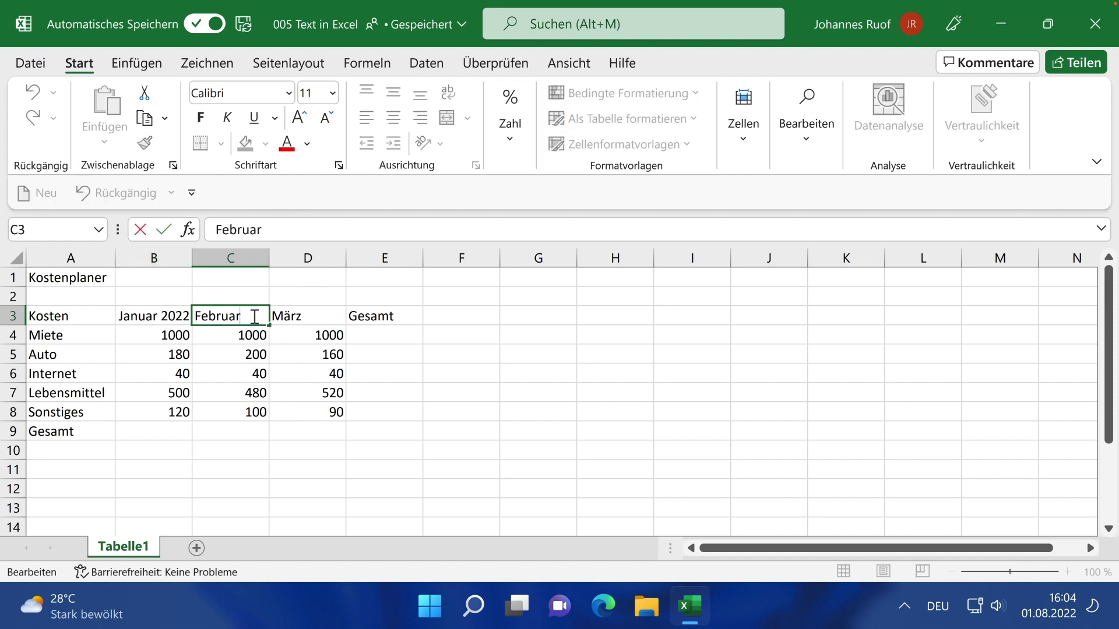
text( 20)
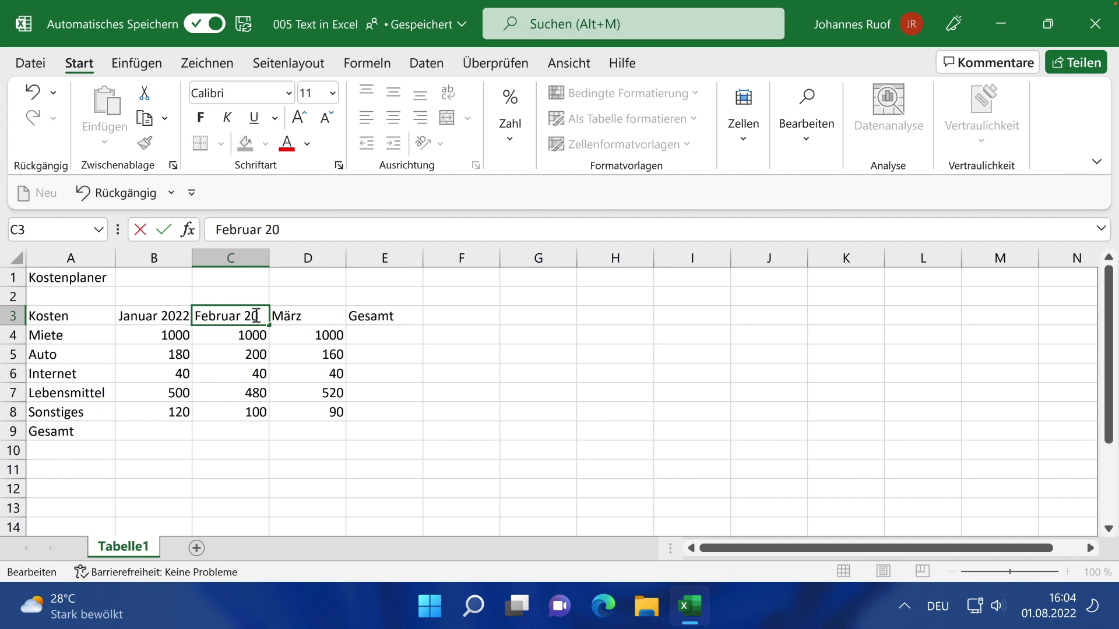
text(22)
key(Return)
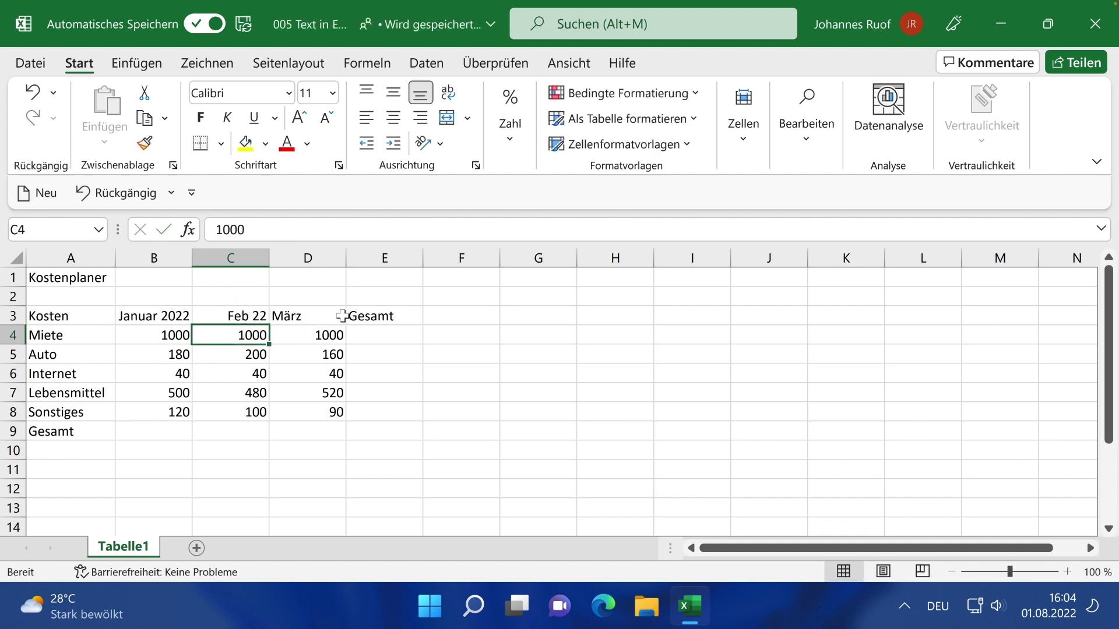
double_click(323, 317)
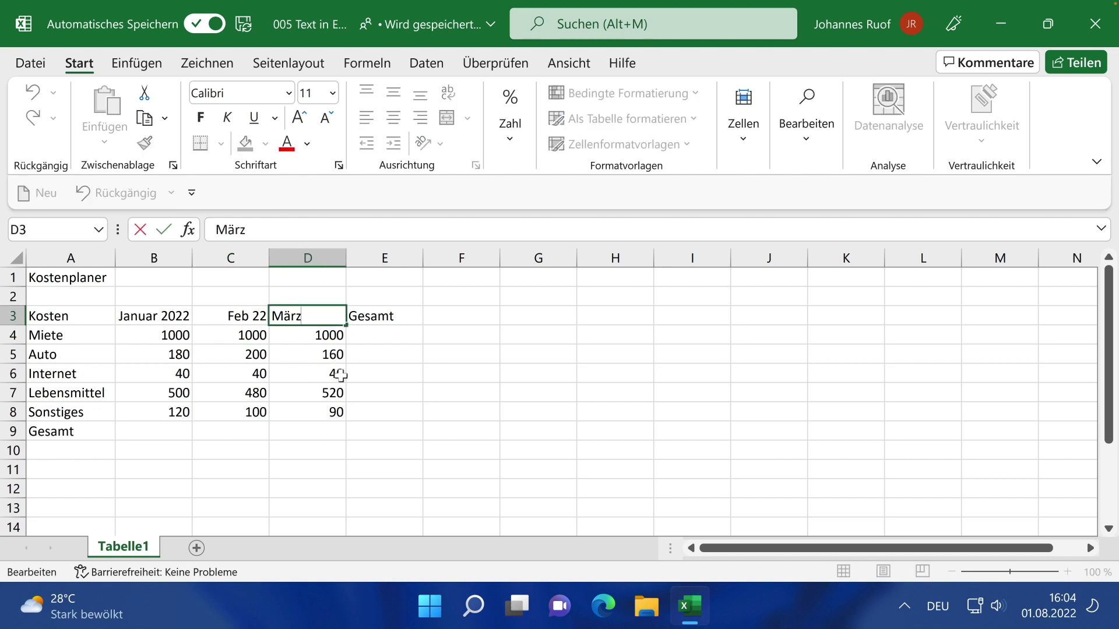
text( 2022)
key(Return)
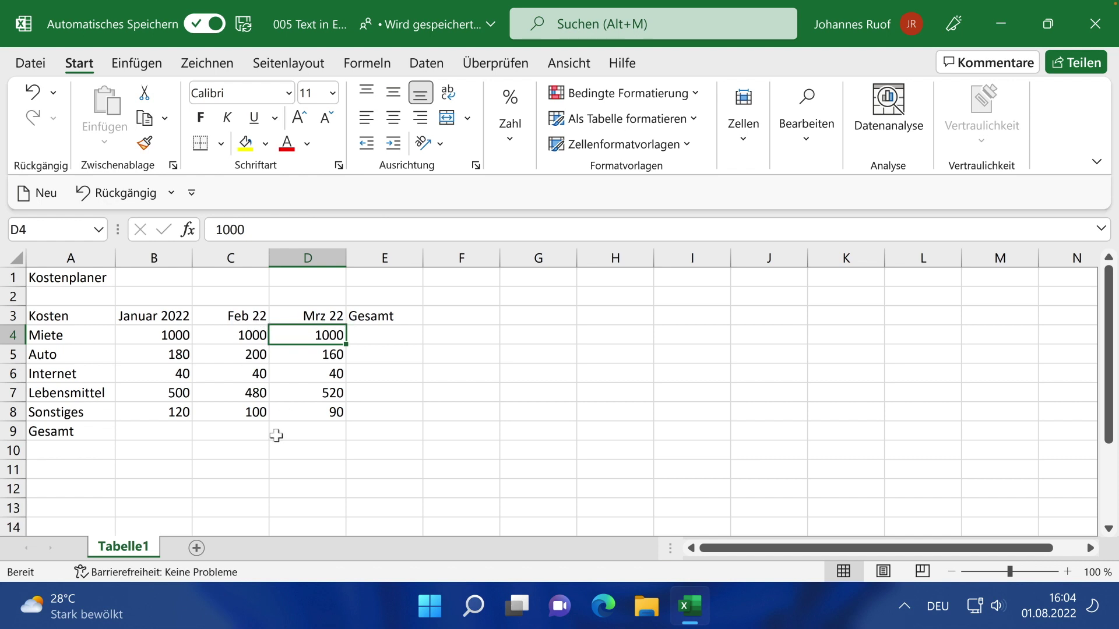
Give C3:D3 the custom format MMMM JJJJ so they show Februar 2022 and März 2022.
drag(224, 315, 304, 315)
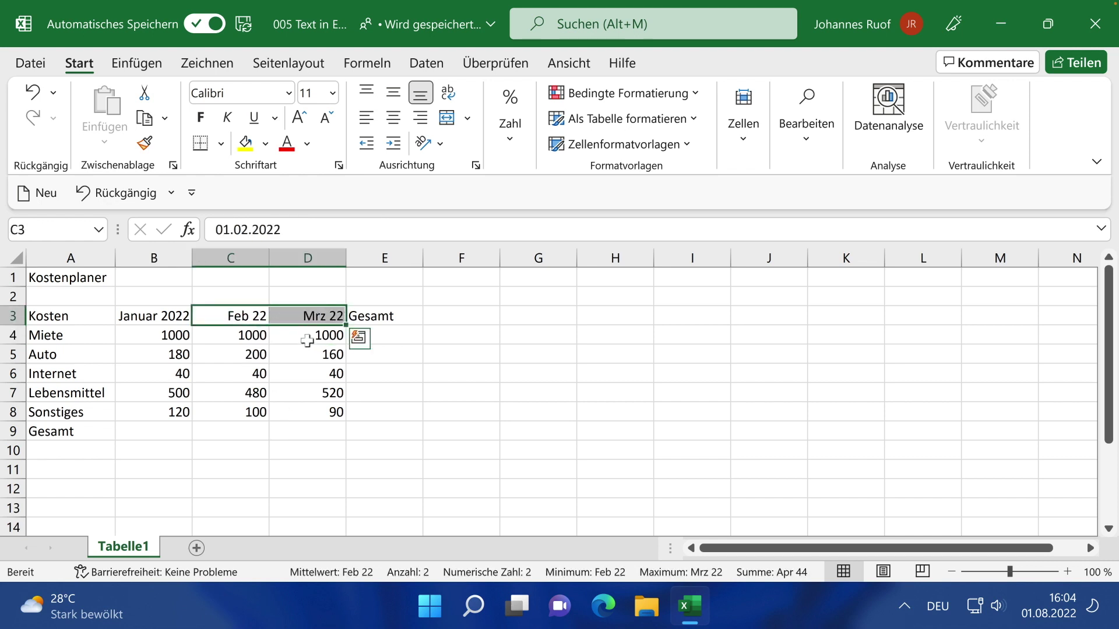
click(230, 290)
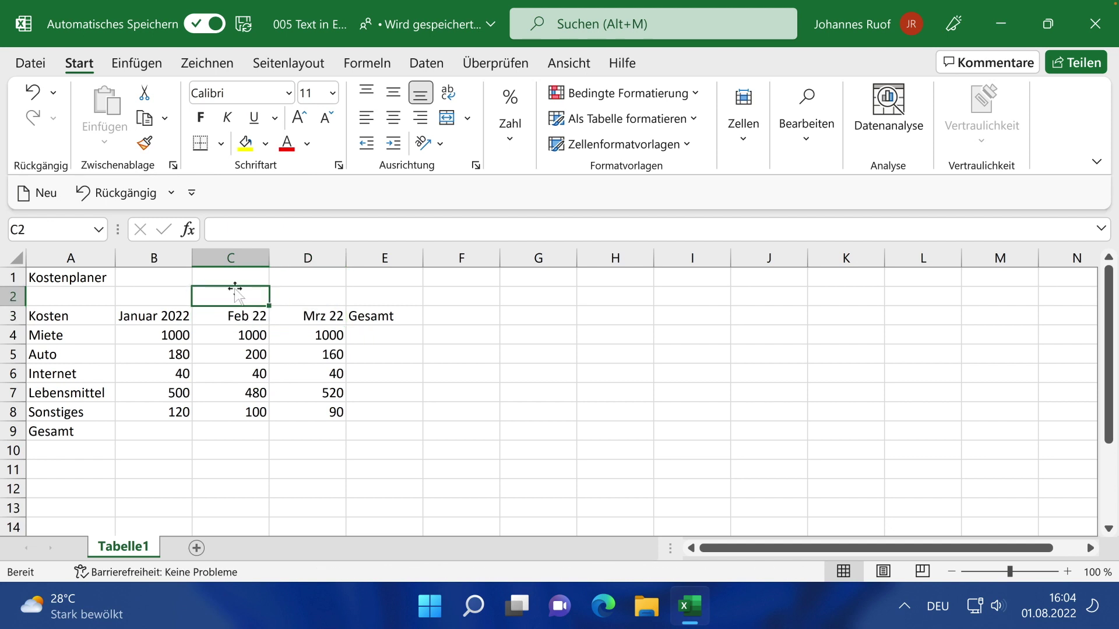
drag(221, 316, 299, 315)
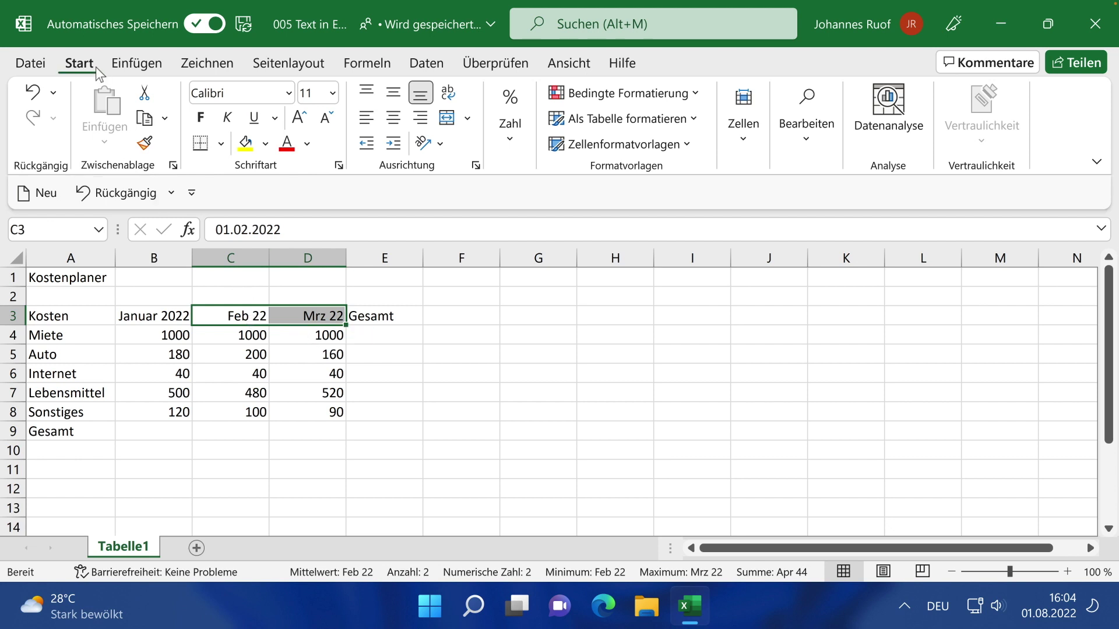
click(512, 139)
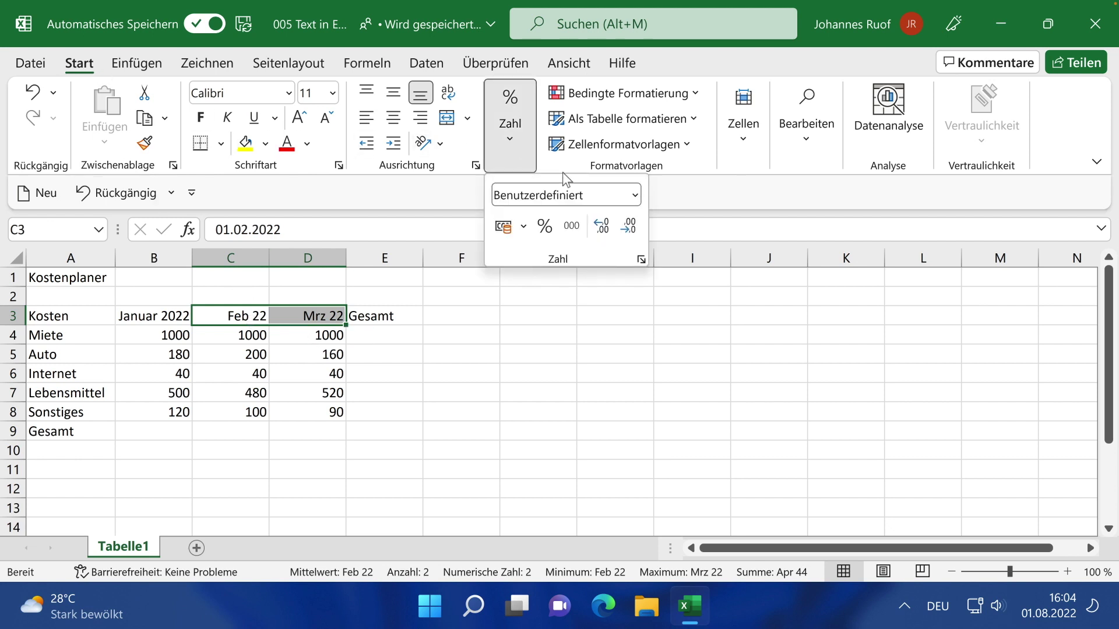
click(635, 196)
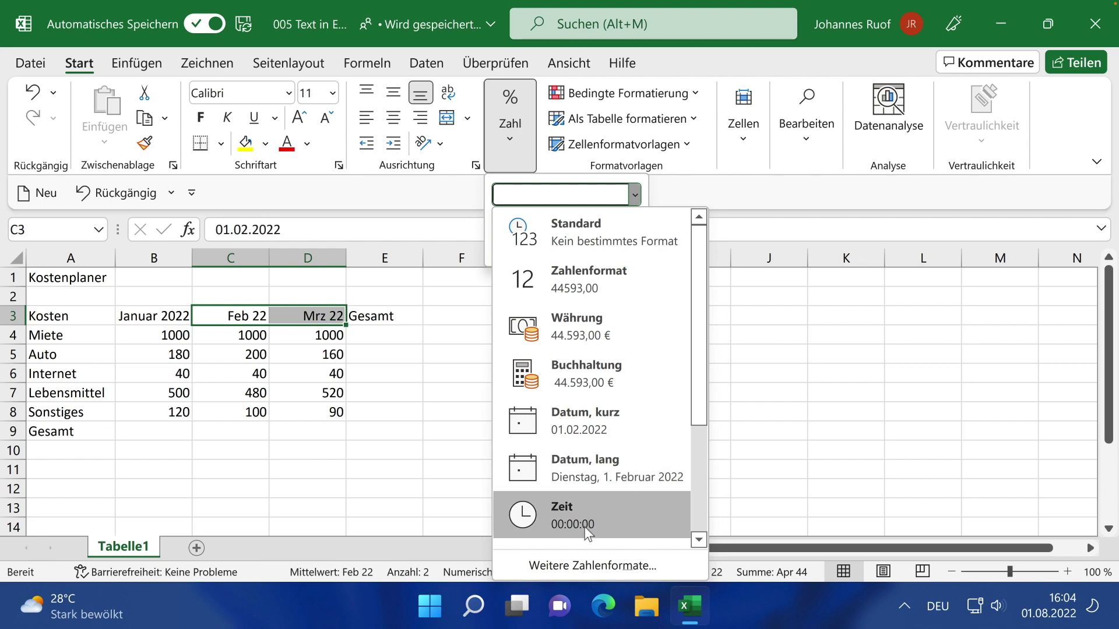
click(554, 564)
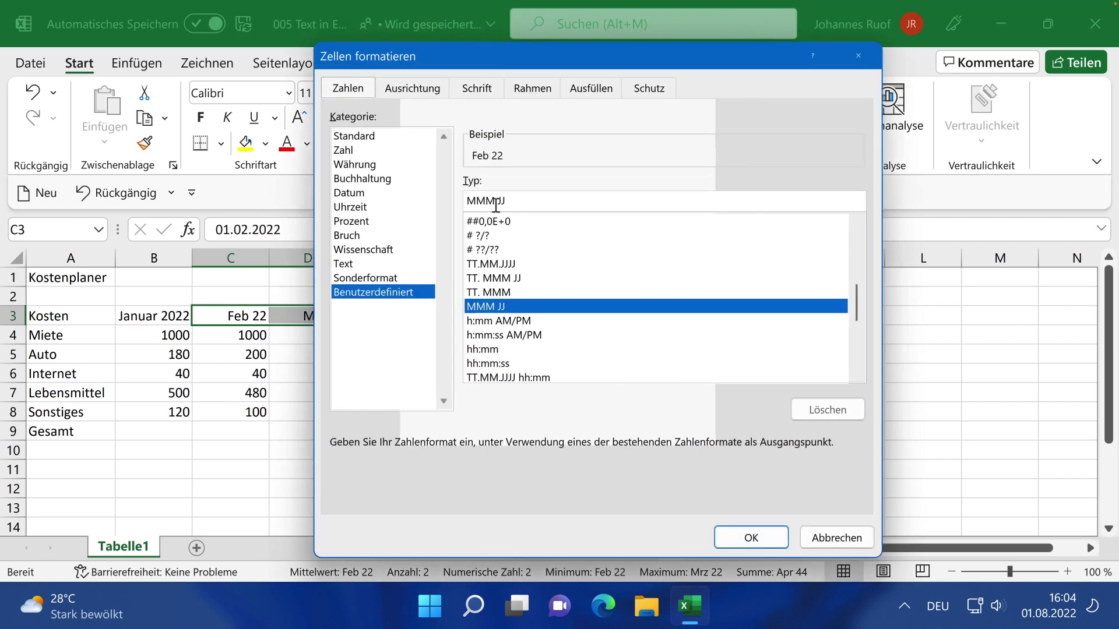
click(494, 200)
text(M )
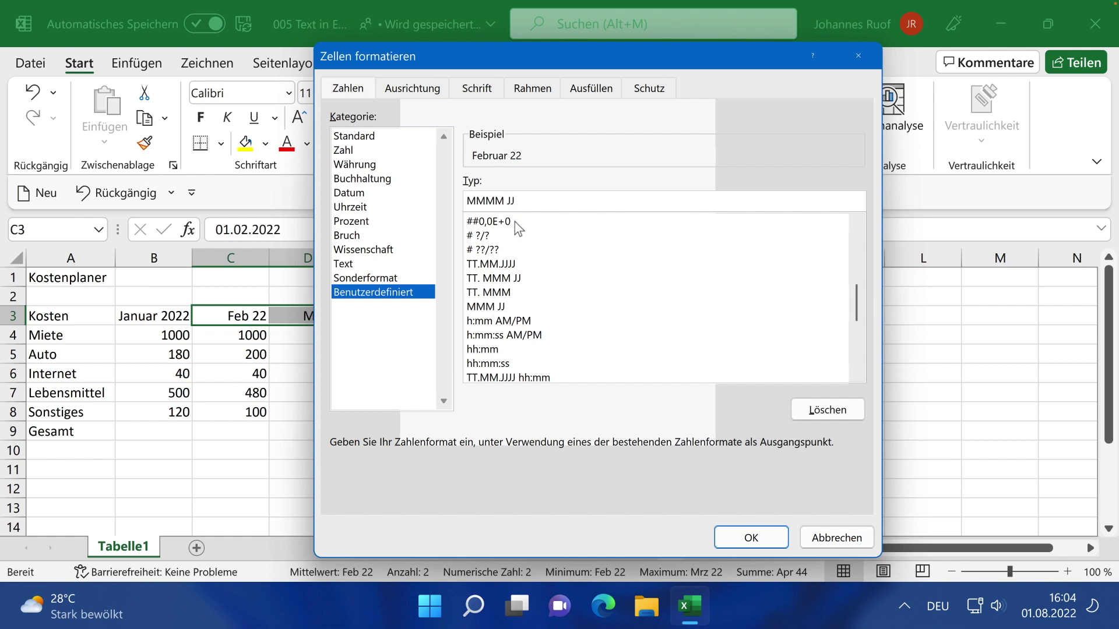
text(JJ)
click(746, 537)
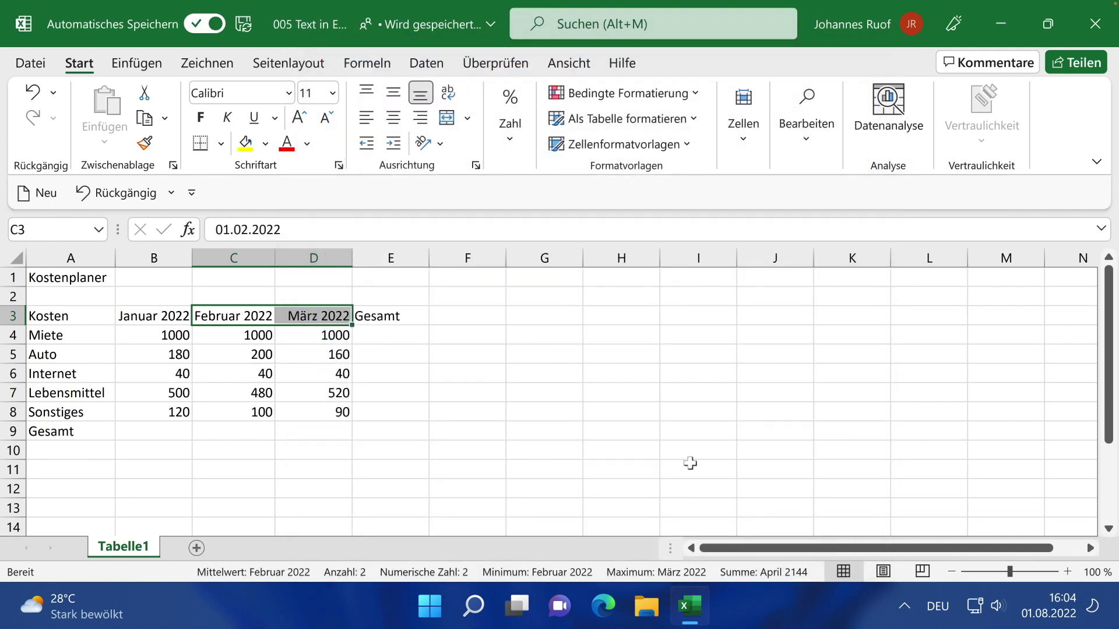
click(291, 450)
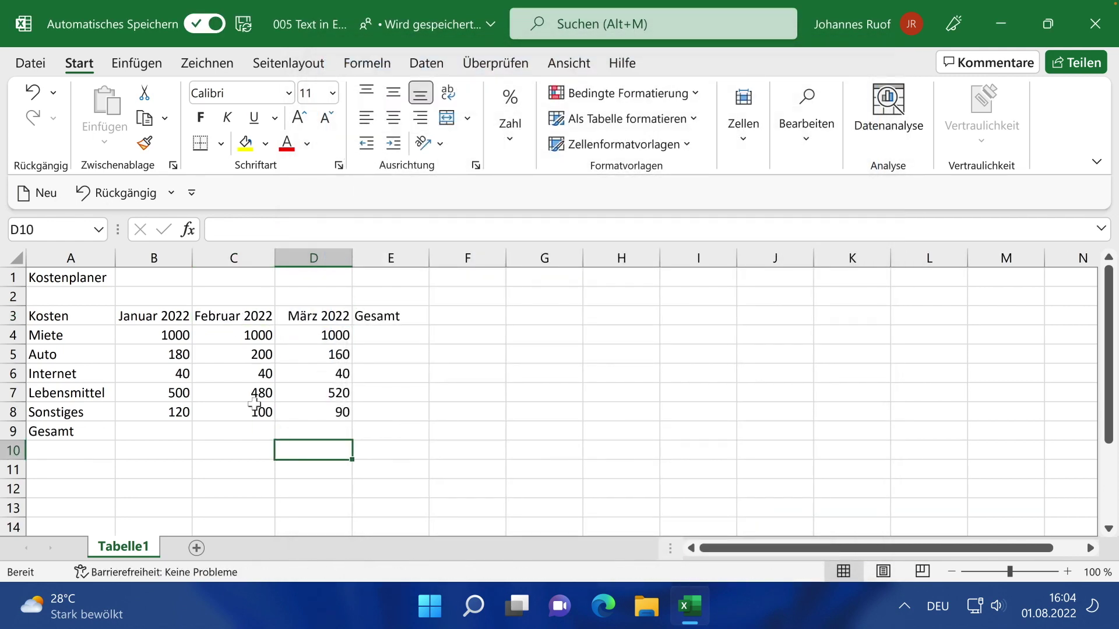